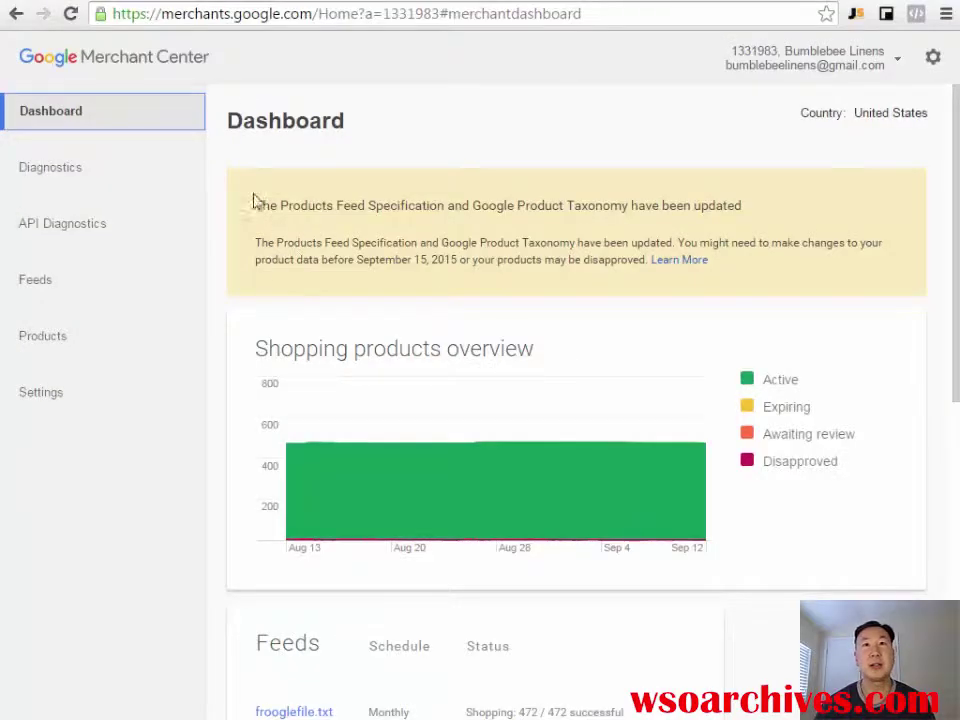
# Switch from the Merchant Center dashboard to the AdWords All campaigns page
pyautogui.click(293, 3)
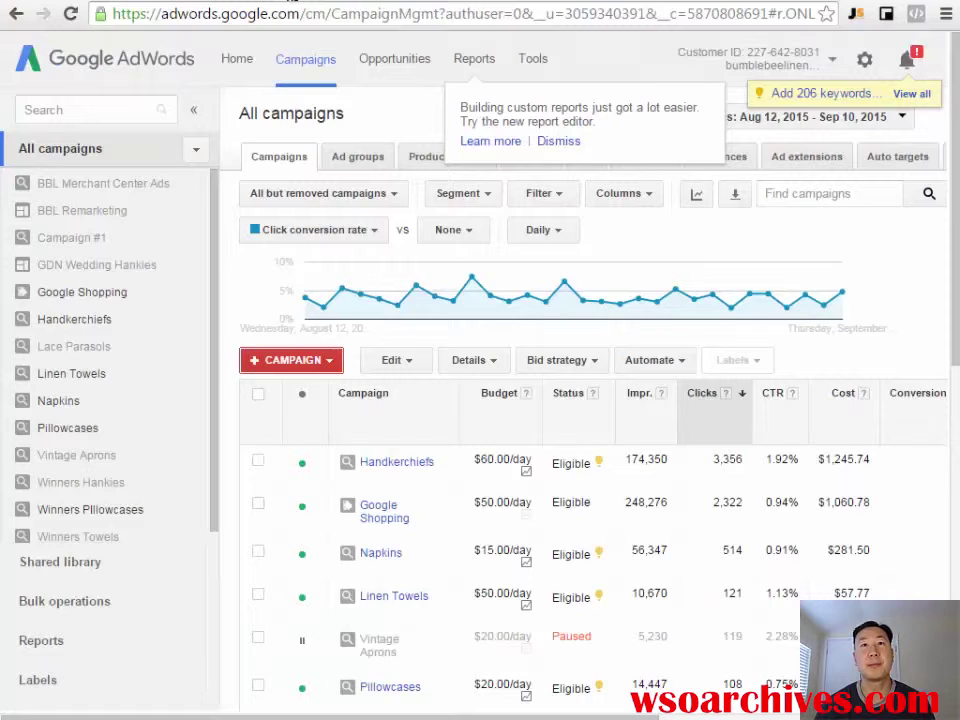
# Start a Shopping campaign named 'Test Shopping Campaign' selling in the United States
pyautogui.click(285, 366)
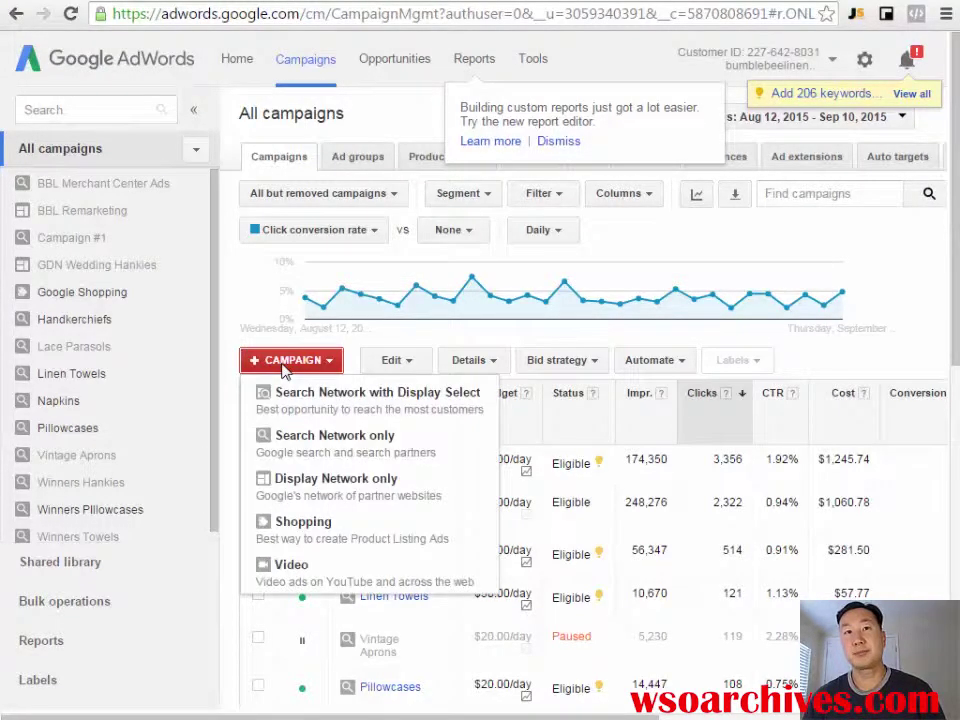
pyautogui.click(305, 535)
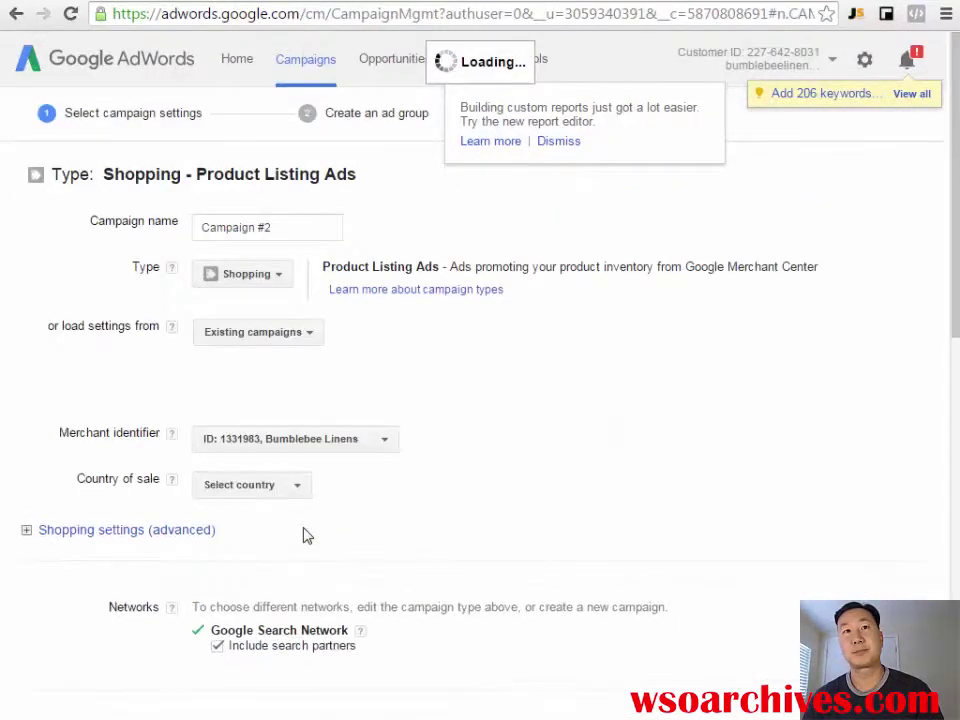
pyautogui.tripleClick(268, 228)
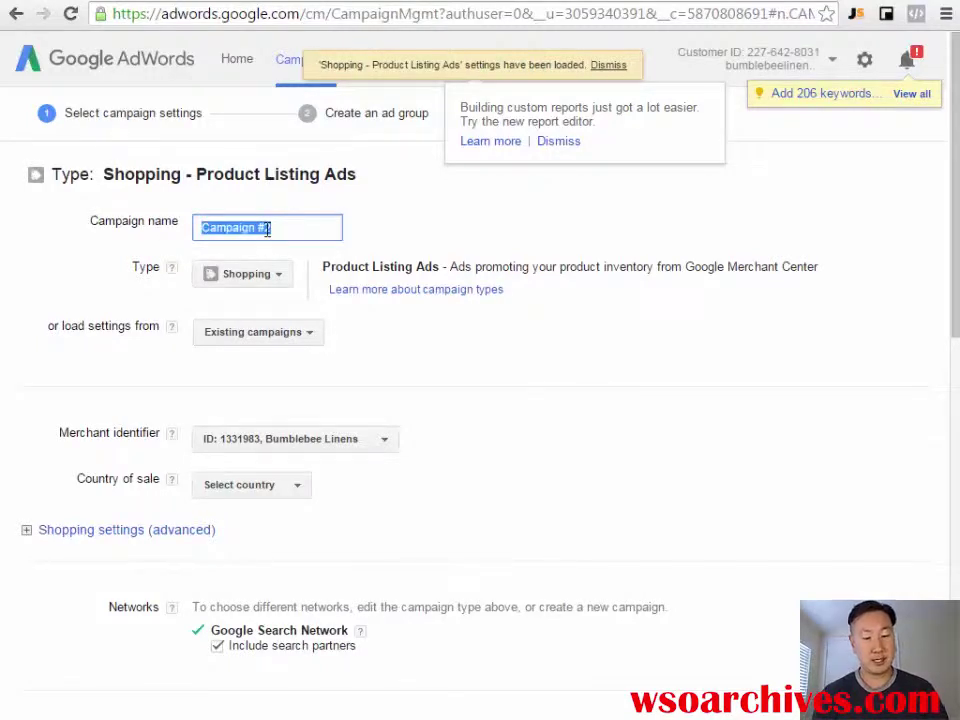
pyautogui.write('Test Shopping Campaign')
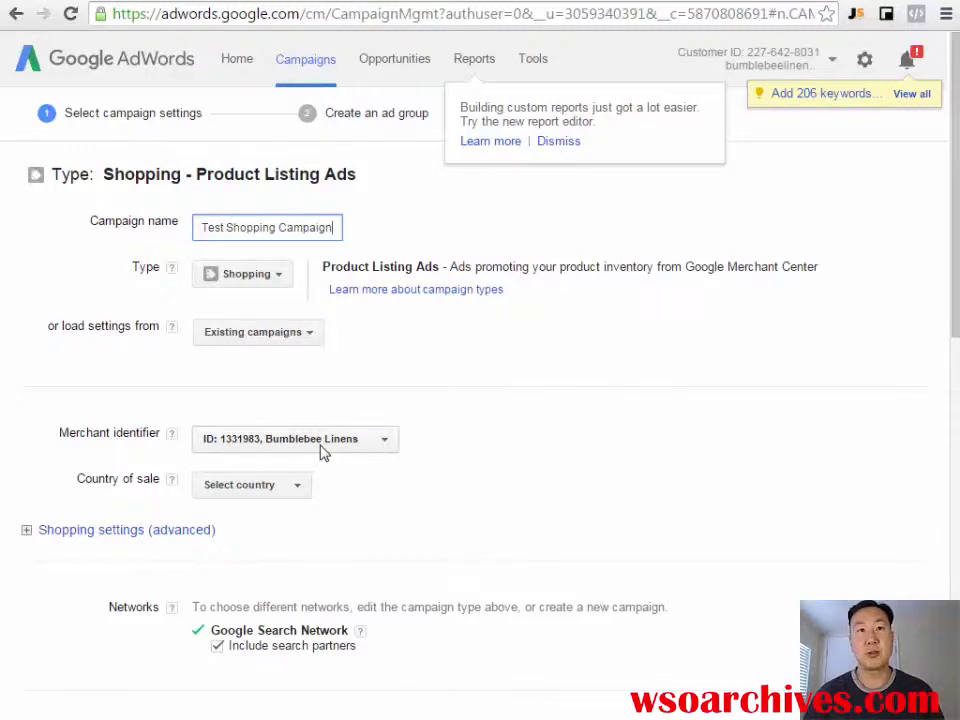
pyautogui.click(290, 488)
pyautogui.scroll(-5, 277, 552)
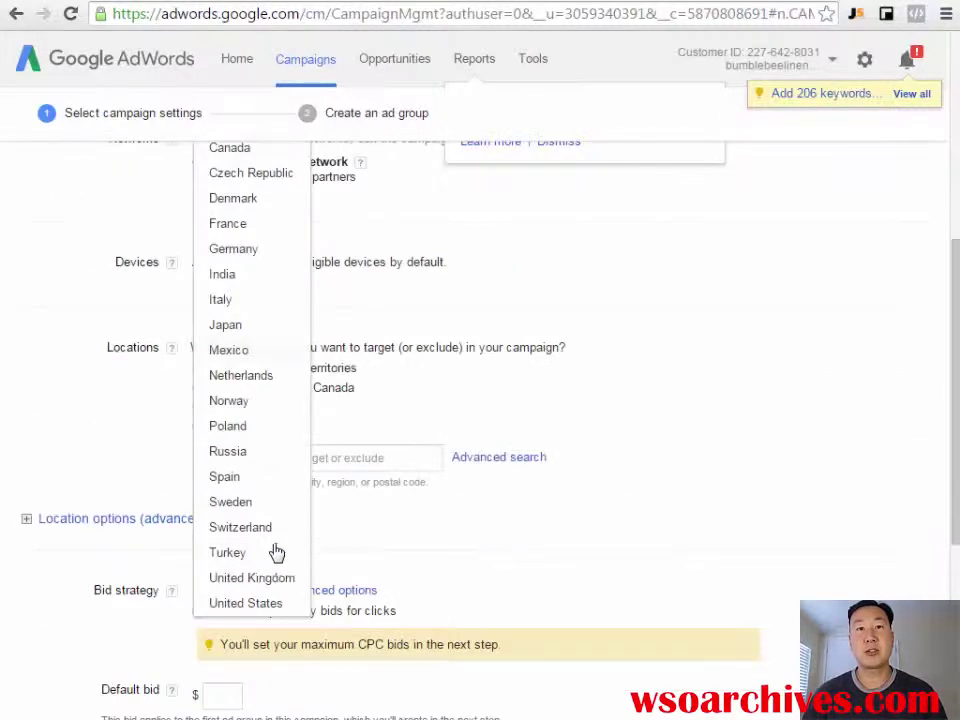
pyautogui.click(255, 604)
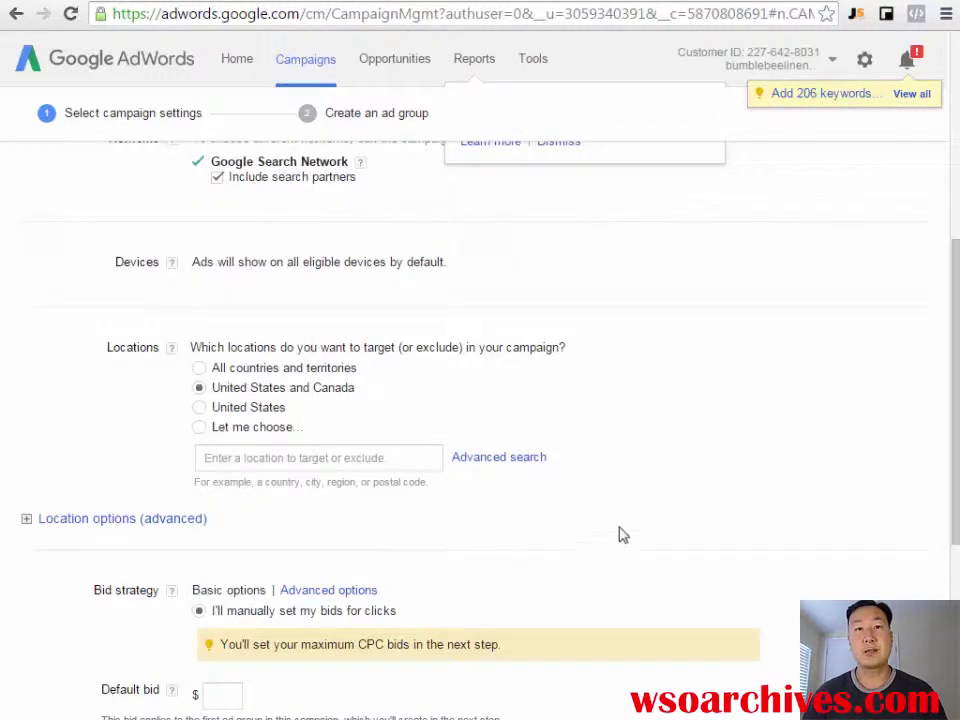
# Enter a .1 default bid and a 10 daily budget, then save and continue
pyautogui.scroll(-4, 630, 510)
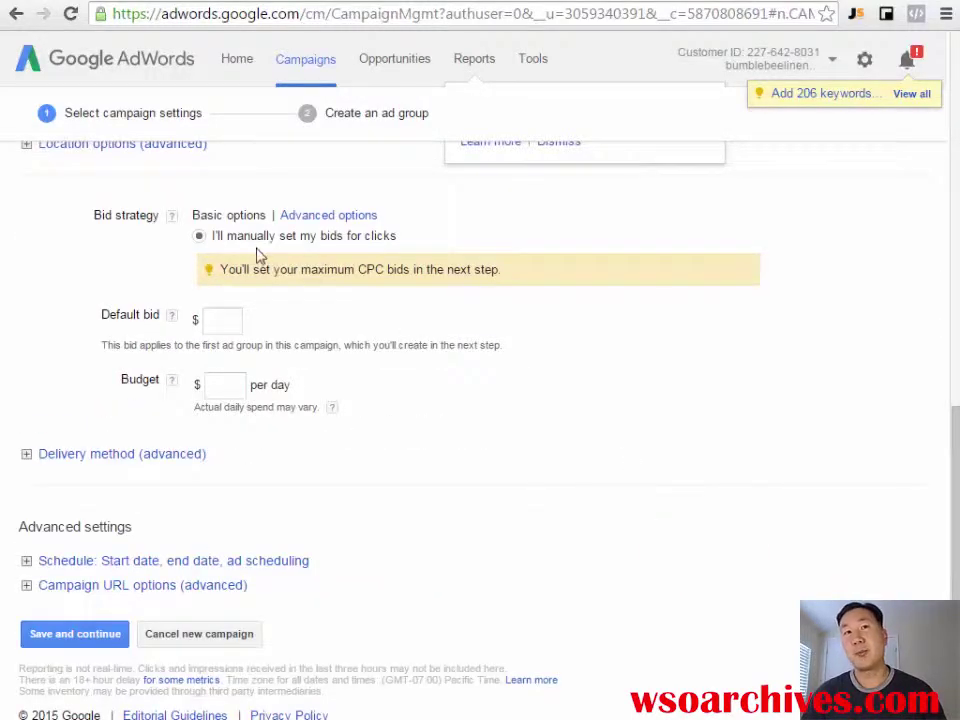
pyautogui.click(231, 321)
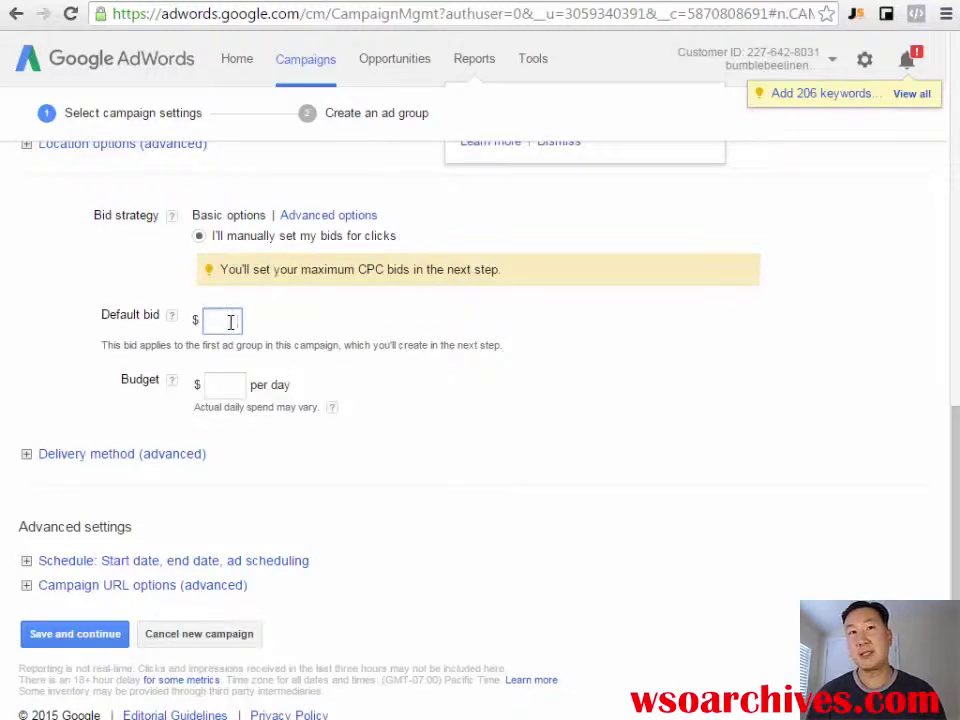
pyautogui.write('.1')
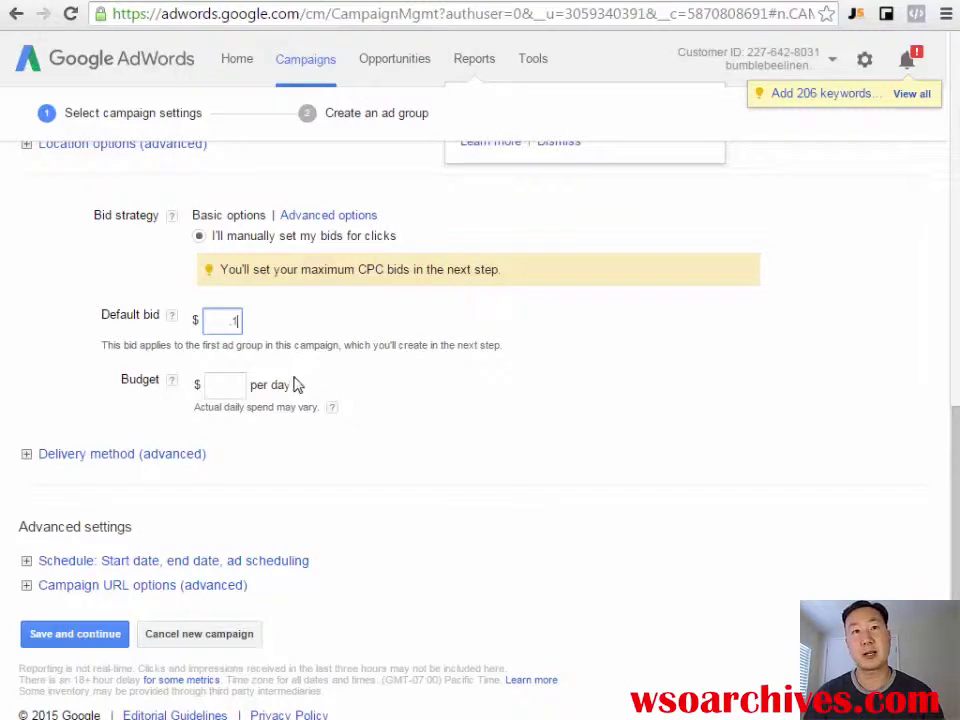
pyautogui.click(240, 387)
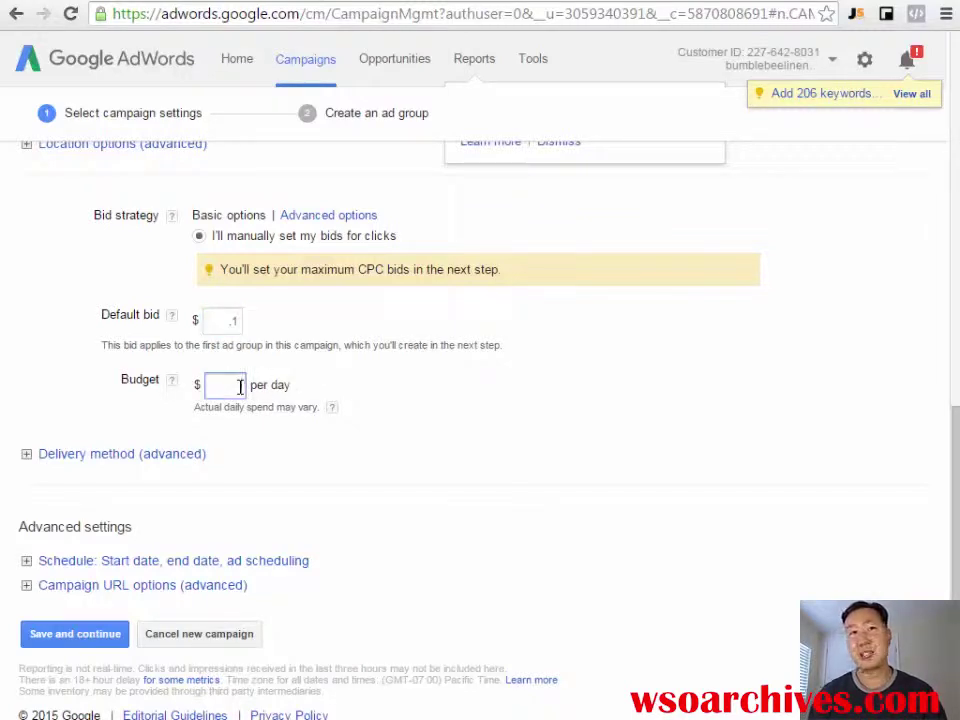
pyautogui.write('10')
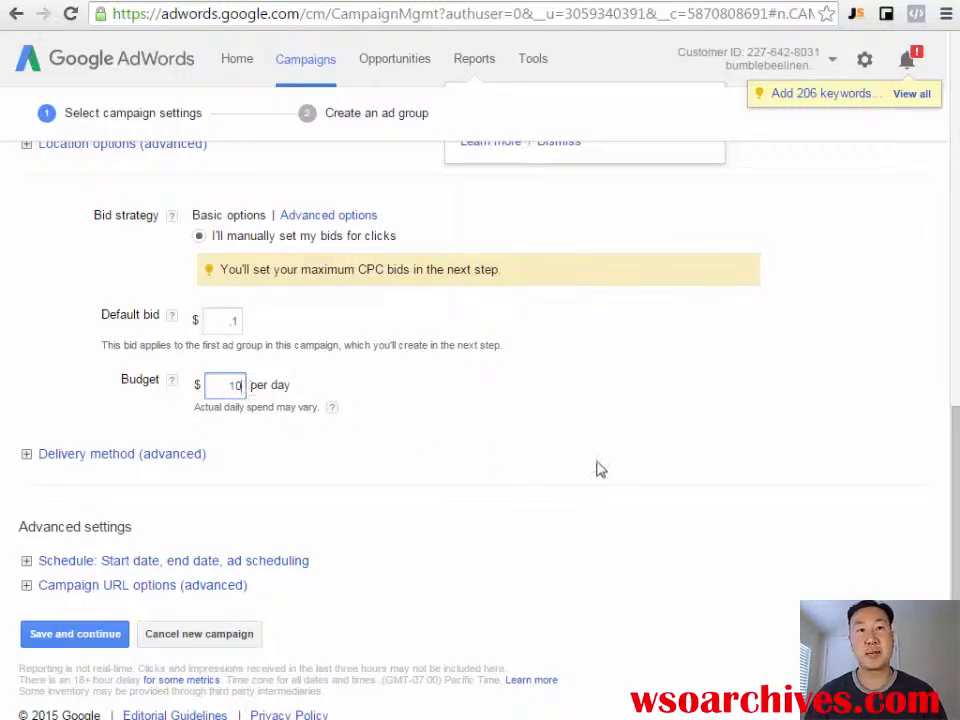
pyautogui.scroll(-1, 470, 500)
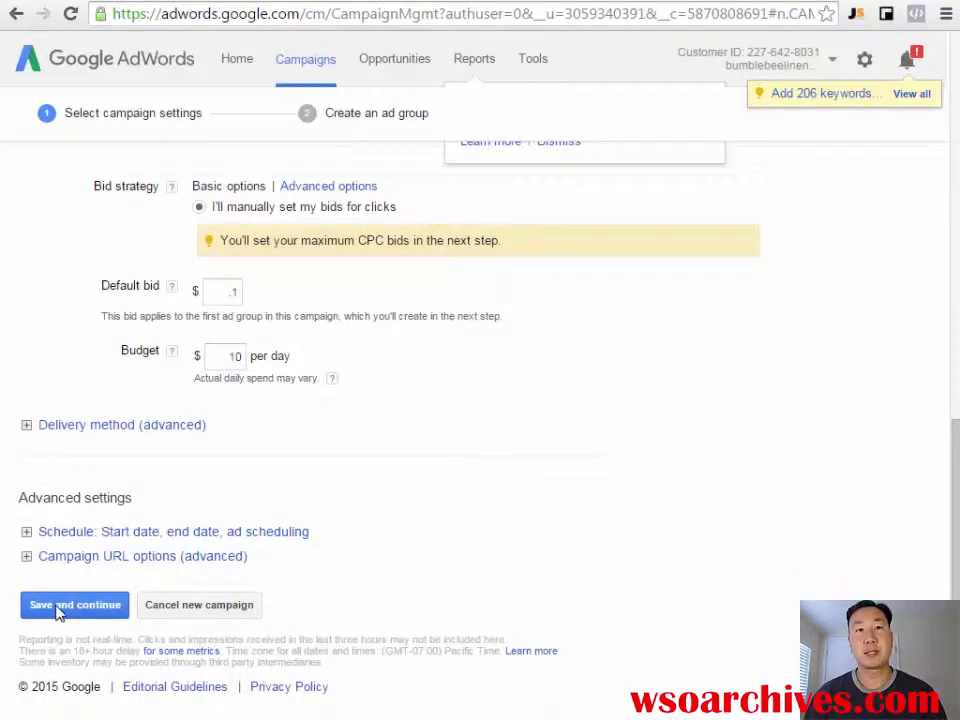
pyautogui.click(58, 610)
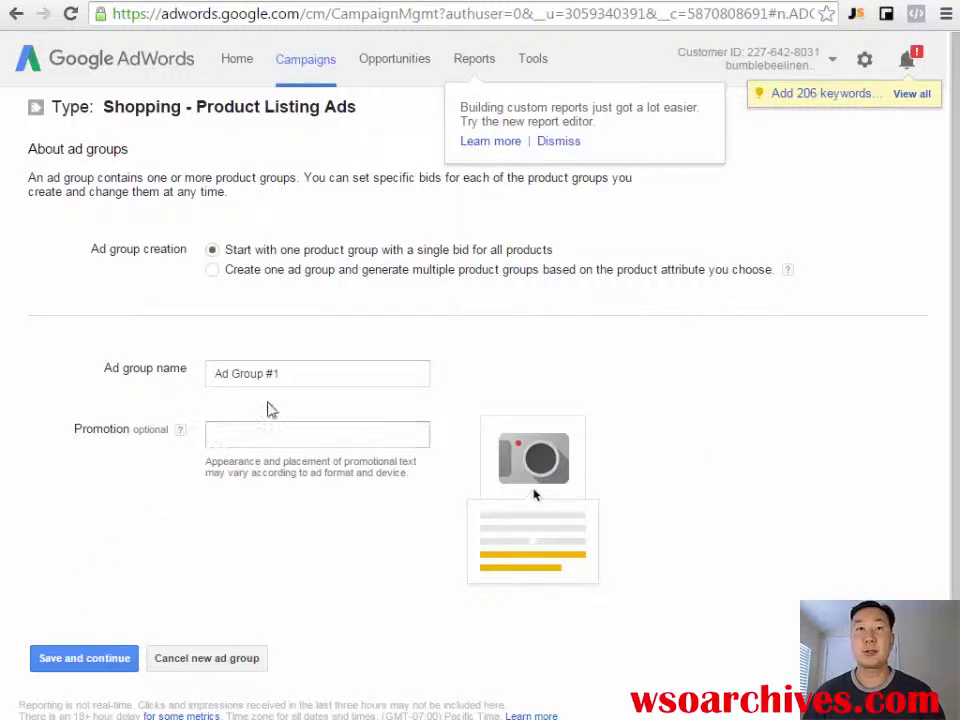
# Name the ad group 'Test Products' and save it with the $0.10 All products bid
pyautogui.tripleClick(309, 371)
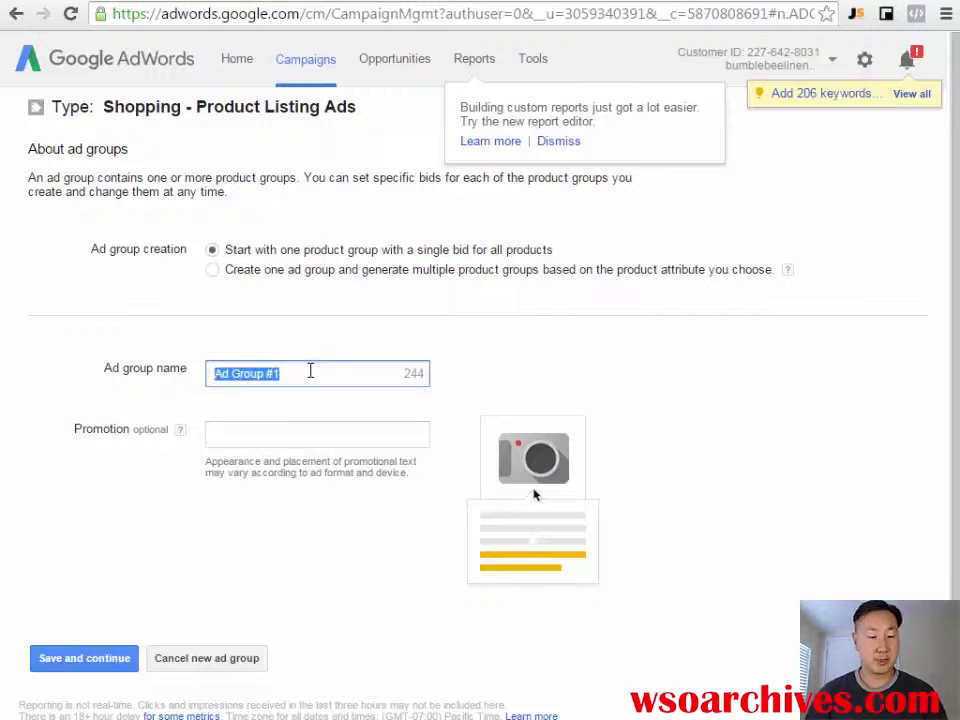
pyautogui.write('Test')
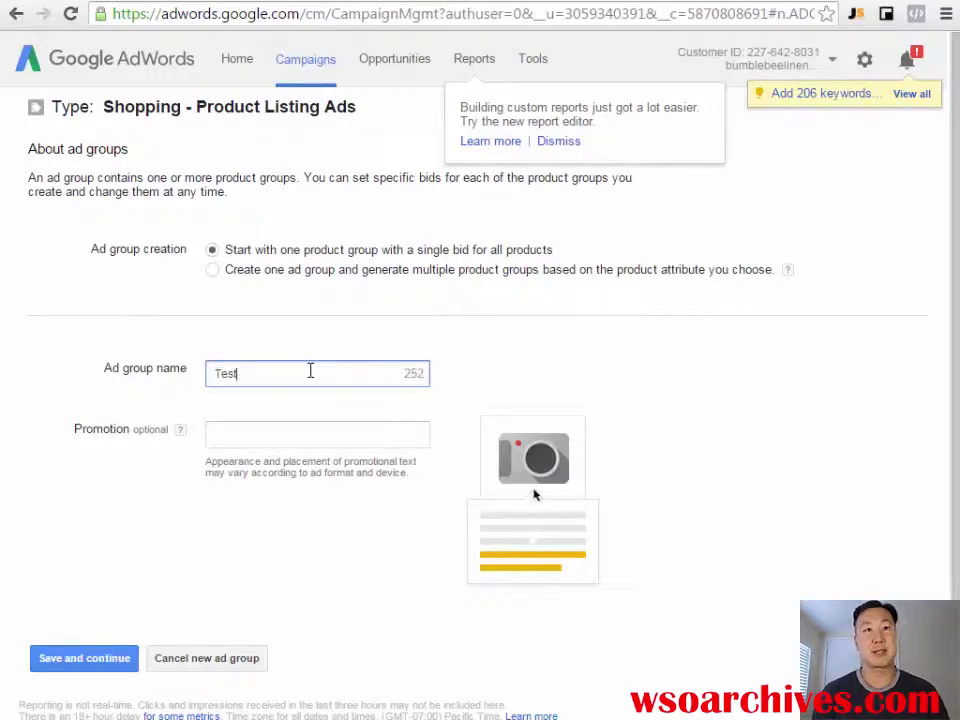
pyautogui.write(' Products')
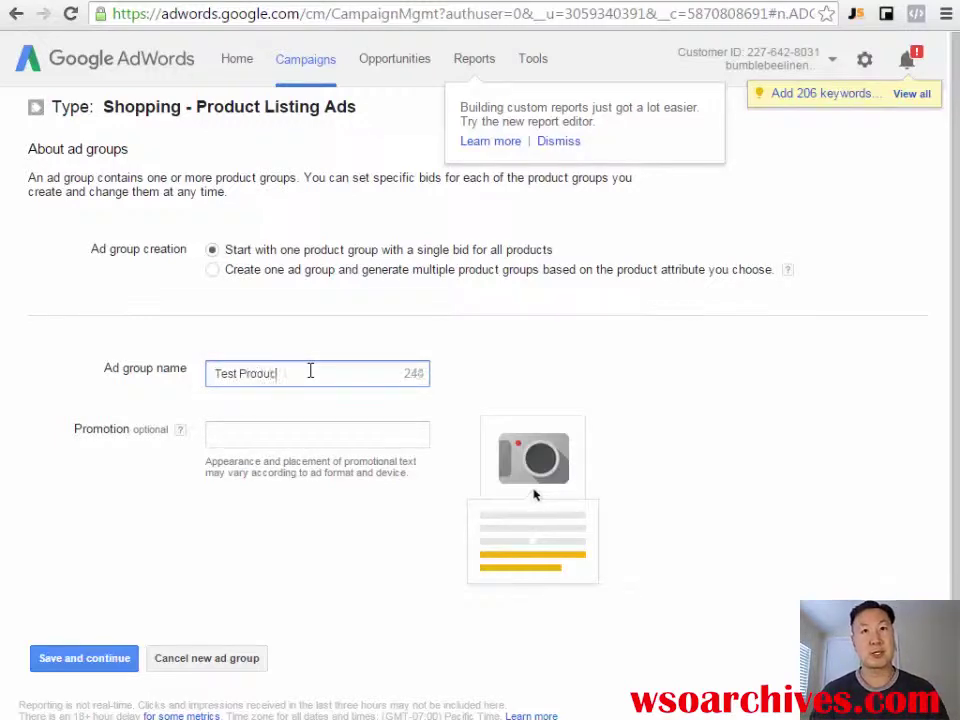
pyautogui.click(82, 660)
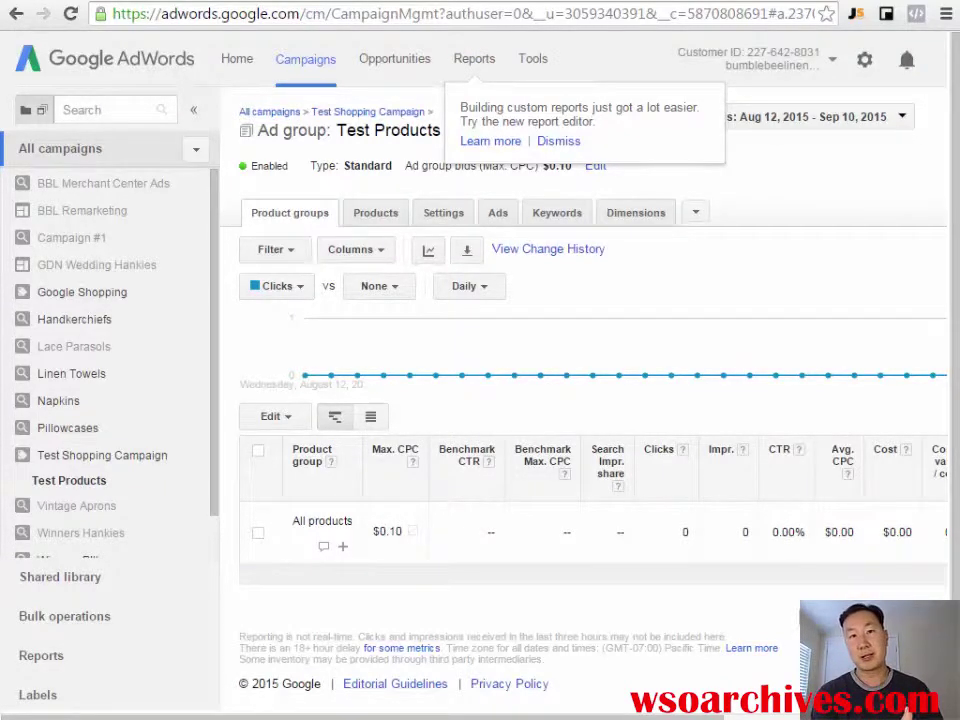
# Bring up the Category subdivision options for the All products group
pyautogui.click(343, 548)
pyautogui.press('Escape')
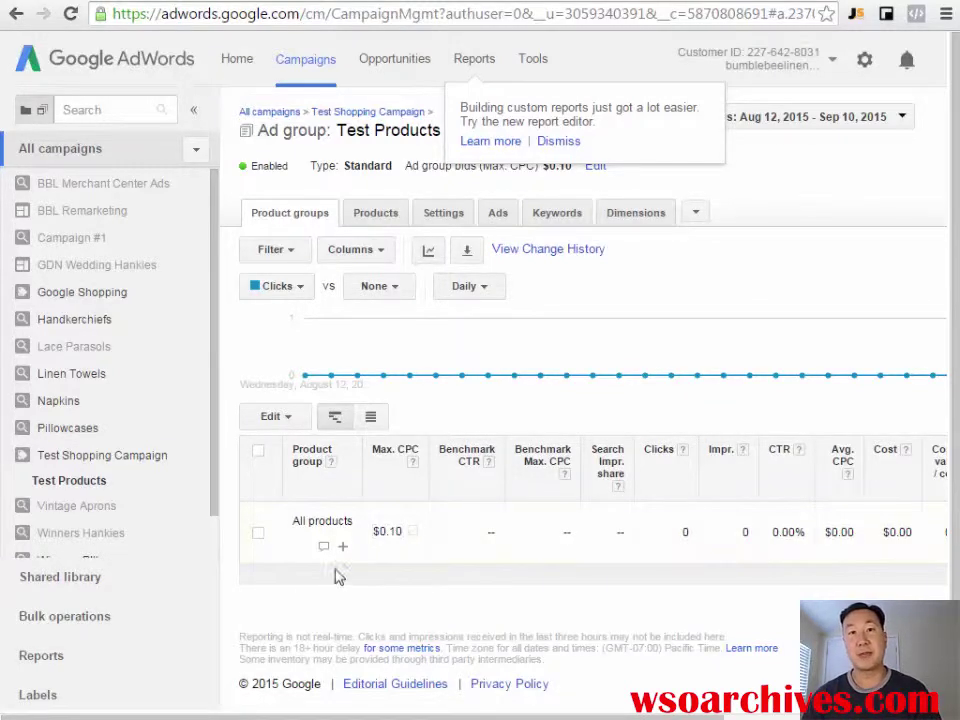
pyautogui.click(343, 549)
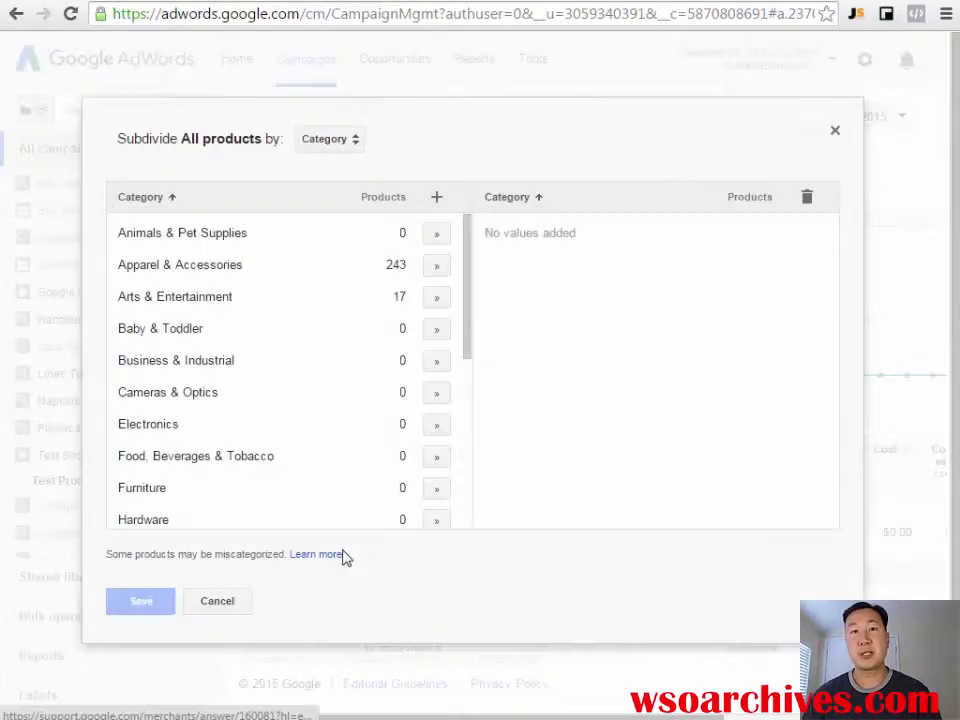
# Add then remove Apparel & Accessories, and list the attributes to subdivide All products by
pyautogui.click(437, 266)
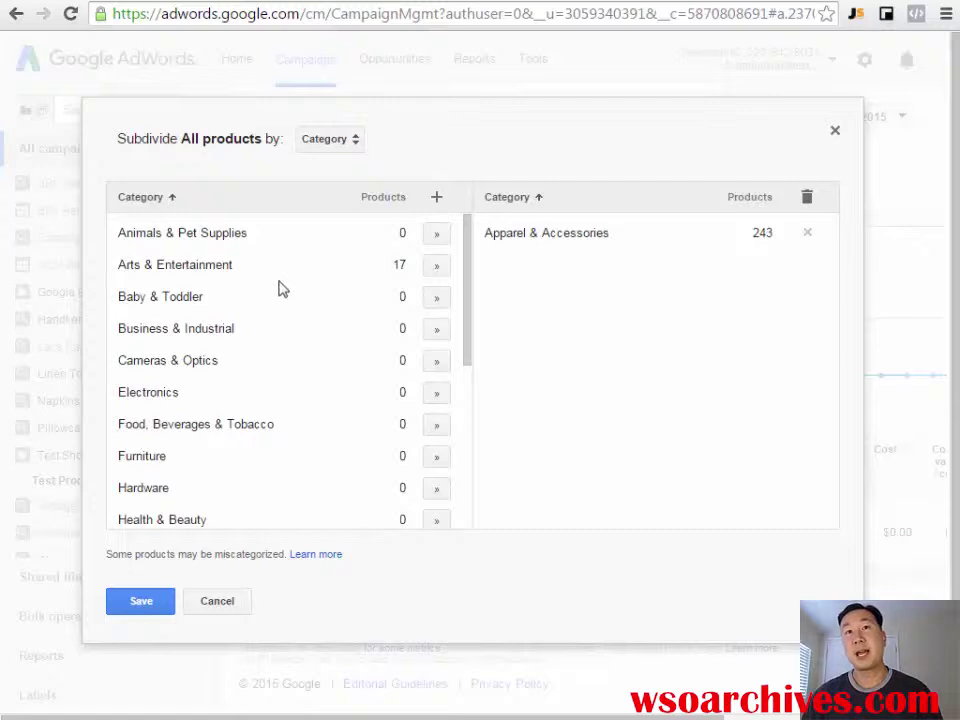
pyautogui.scroll(-2, 238, 341)
pyautogui.scroll(-2, 243, 365)
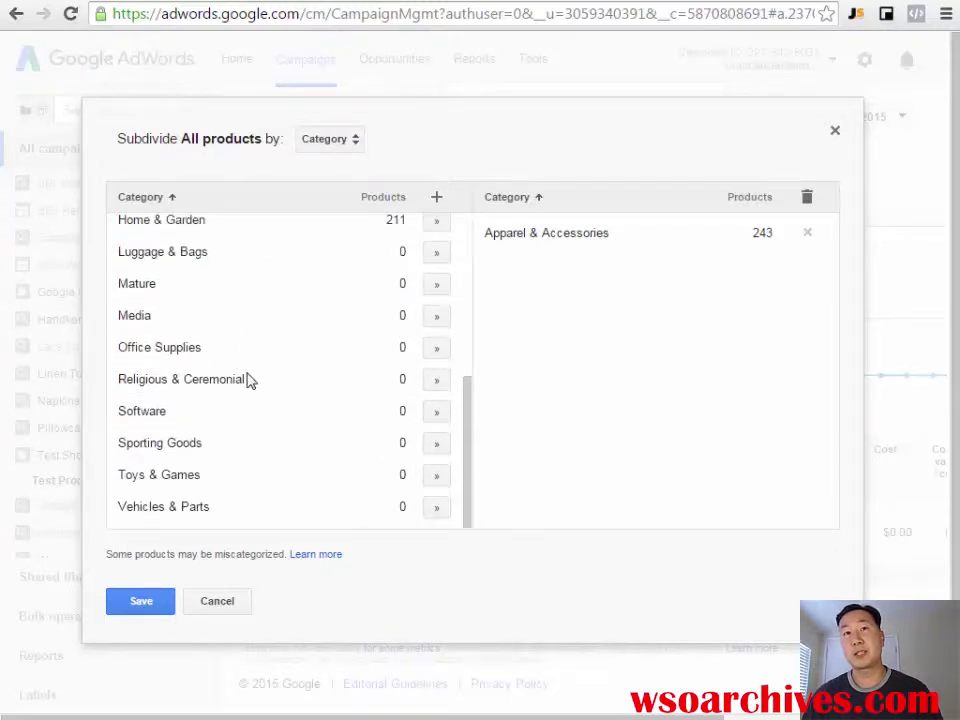
pyautogui.scroll(2, 248, 380)
pyautogui.scroll(2, 251, 379)
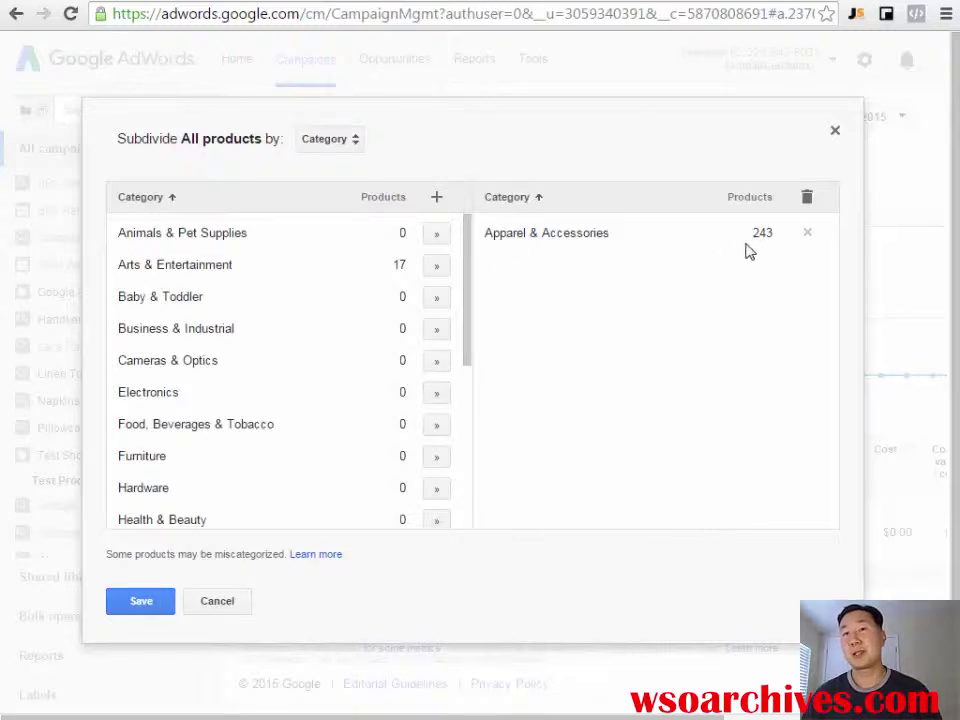
pyautogui.scroll(-3, 418, 377)
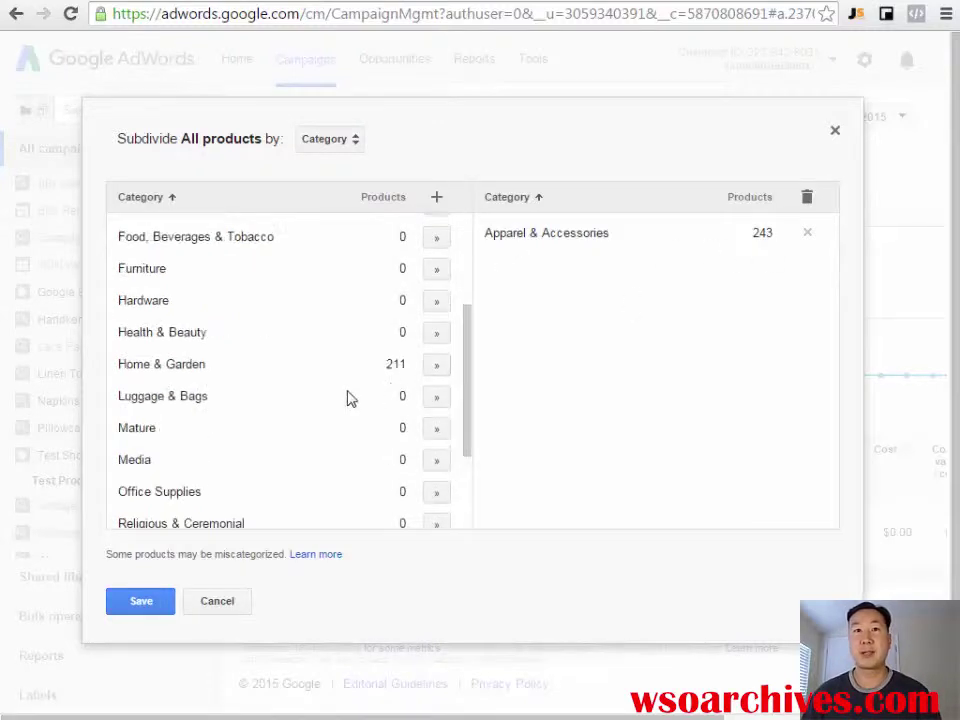
pyautogui.scroll(-3, 400, 390)
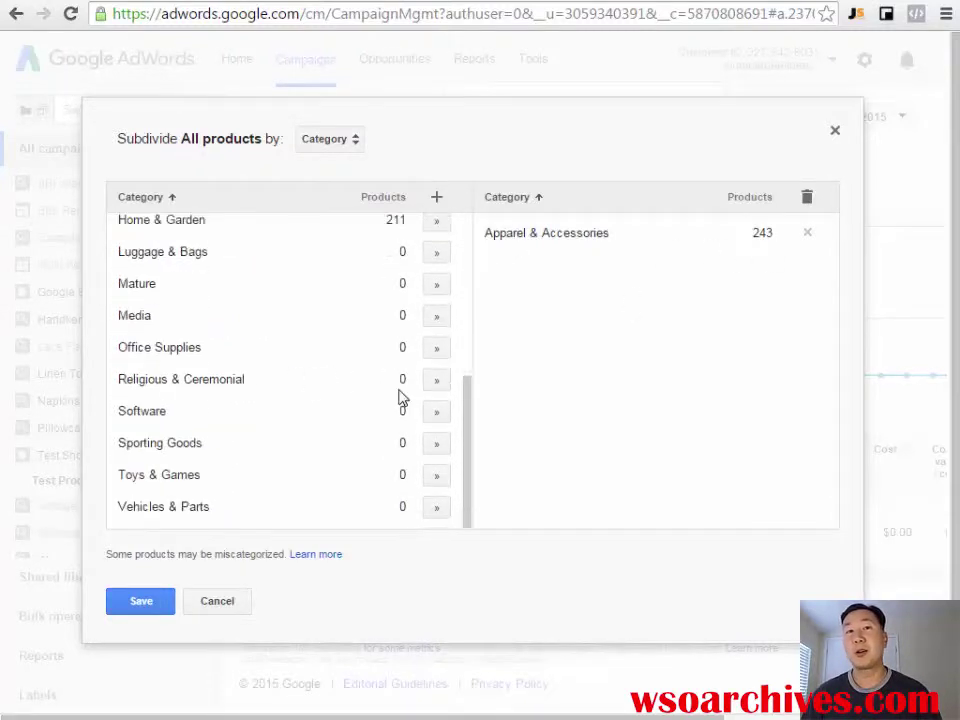
pyautogui.scroll(3, 385, 420)
pyautogui.scroll(3, 365, 400)
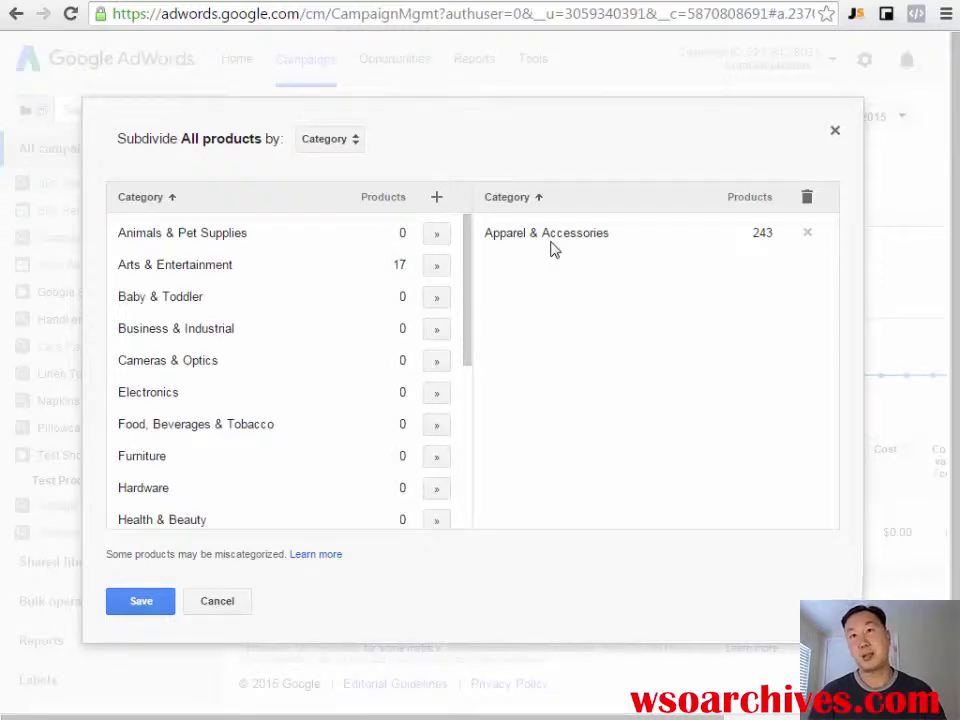
pyautogui.click(807, 232)
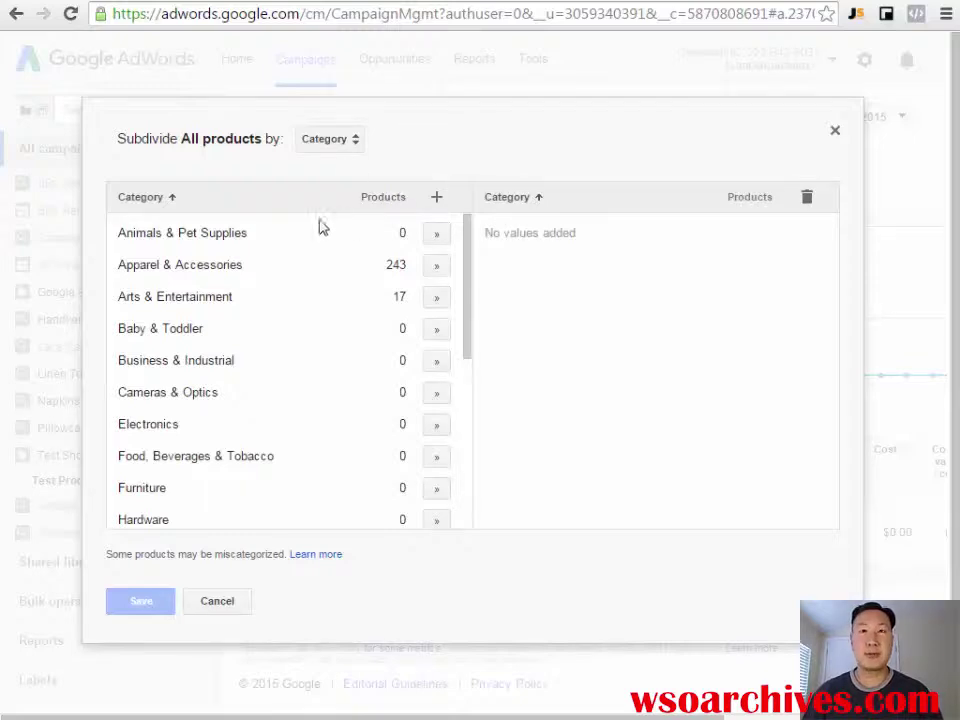
pyautogui.click(354, 145)
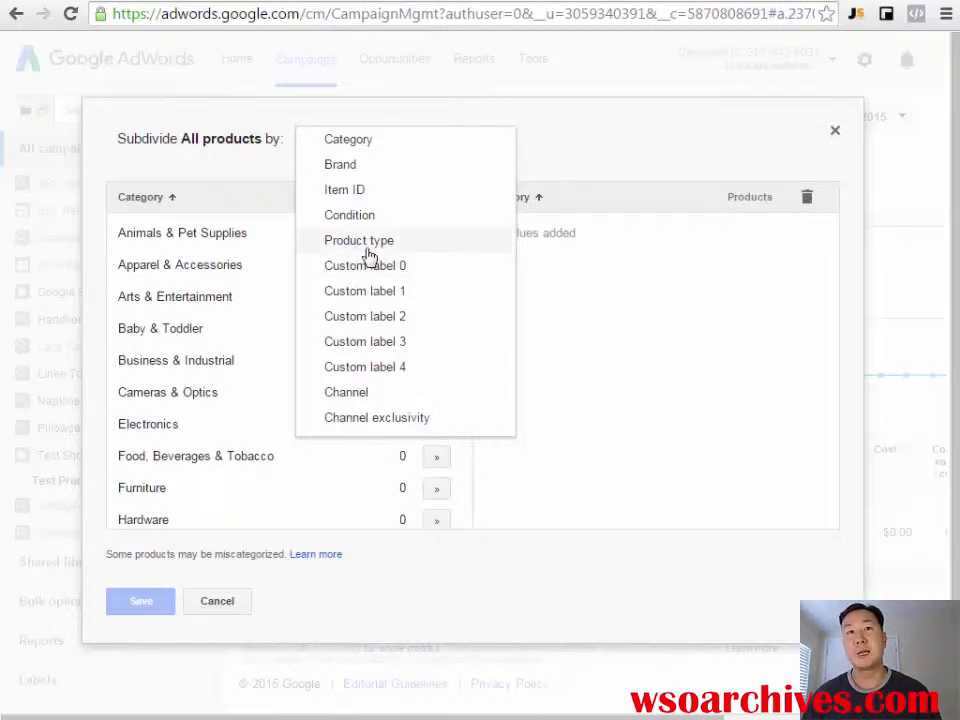
# Subdivide by Custom label 0, add handkerchiefs as its own group, and save
pyautogui.click(363, 275)
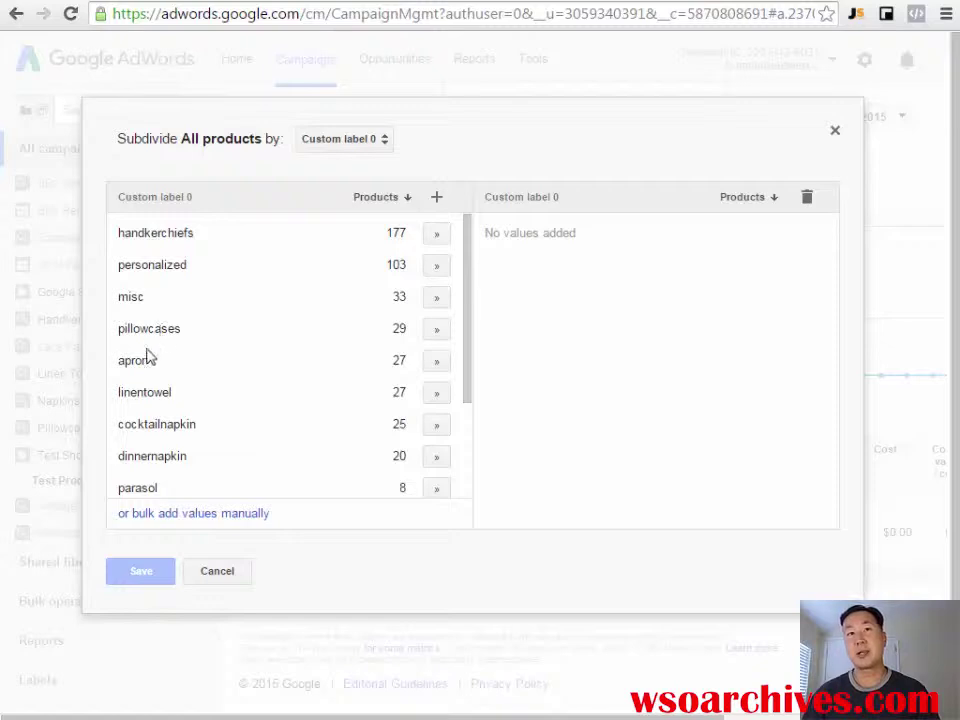
pyautogui.click(437, 234)
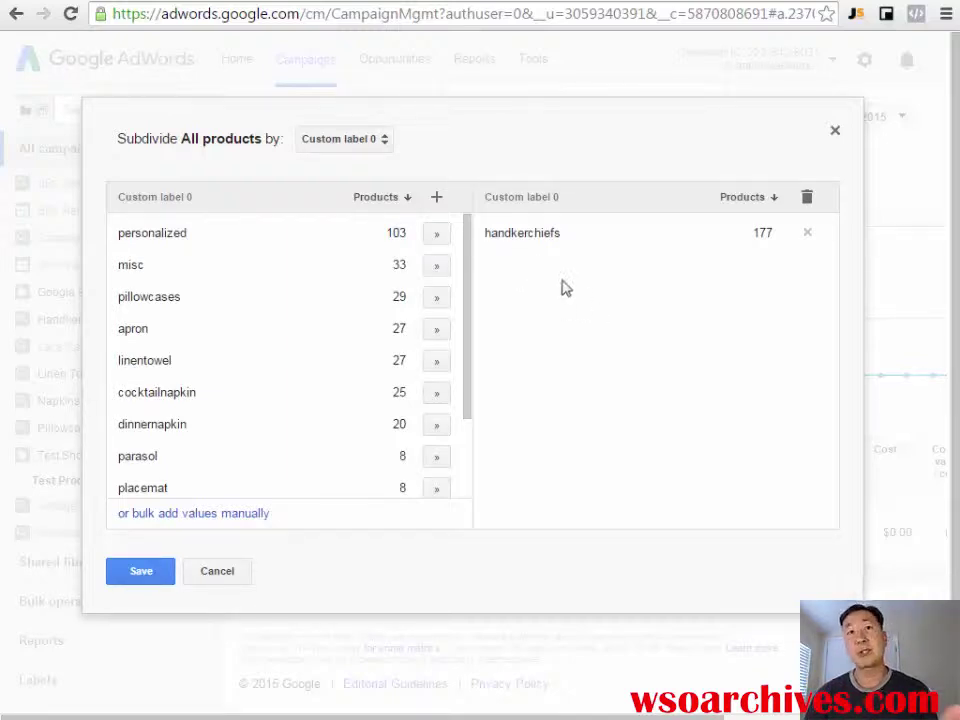
pyautogui.click(142, 572)
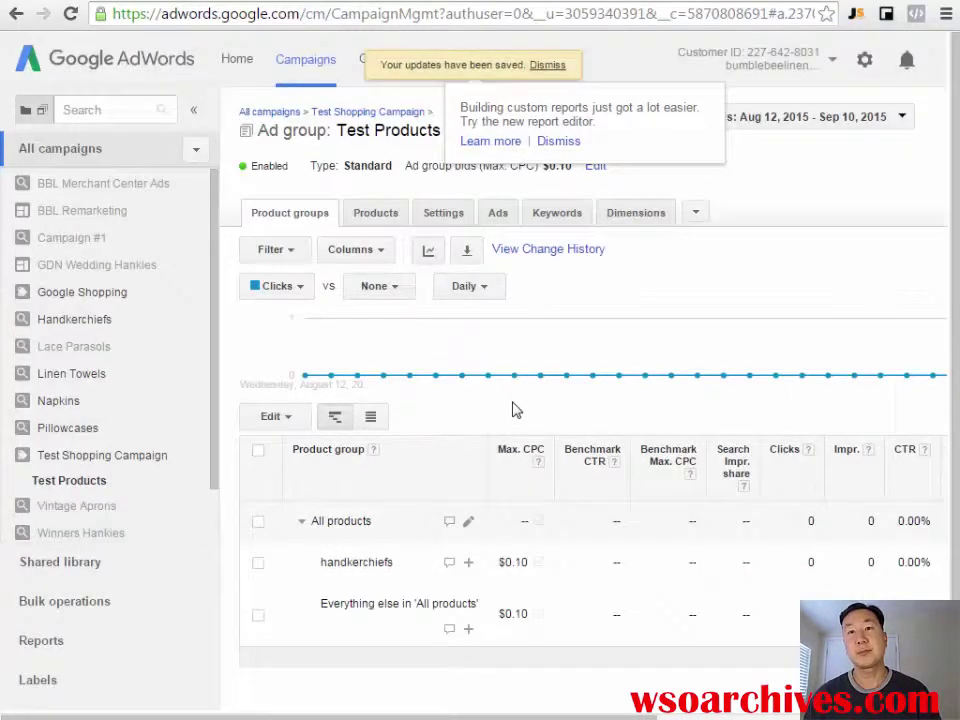
pyautogui.scroll(-1, 515, 412)
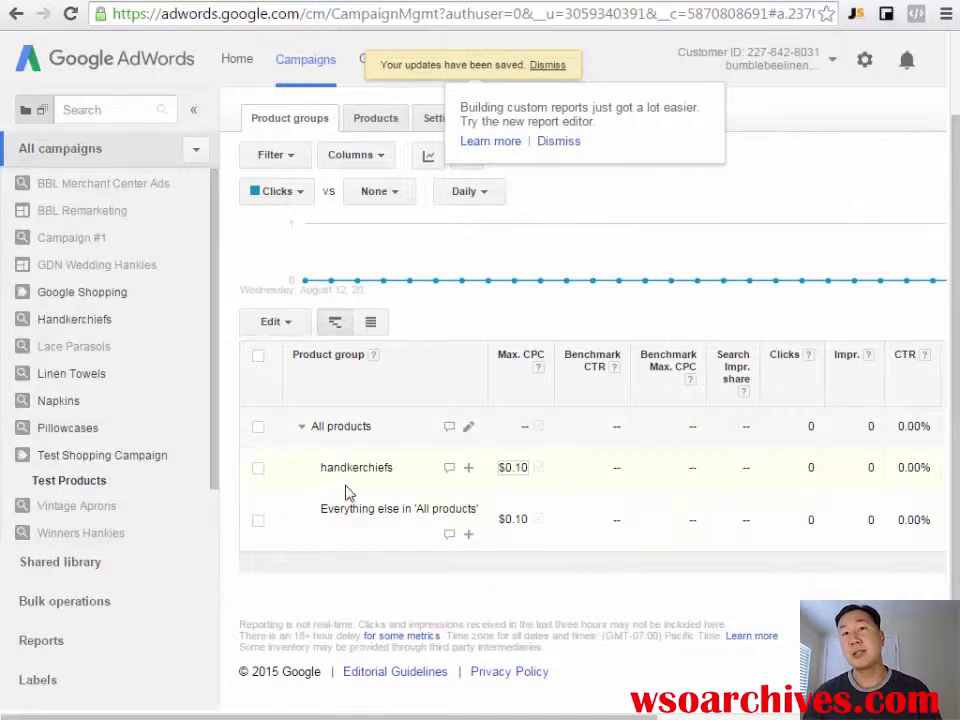
pyautogui.click(515, 470)
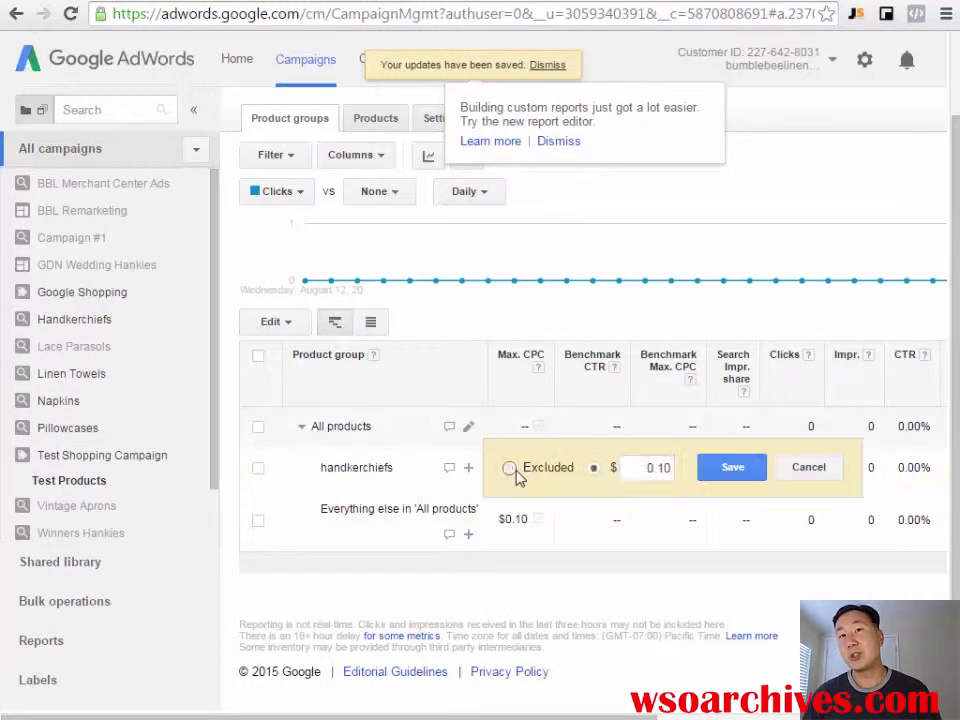
pyautogui.click(510, 468)
pyautogui.click(627, 470)
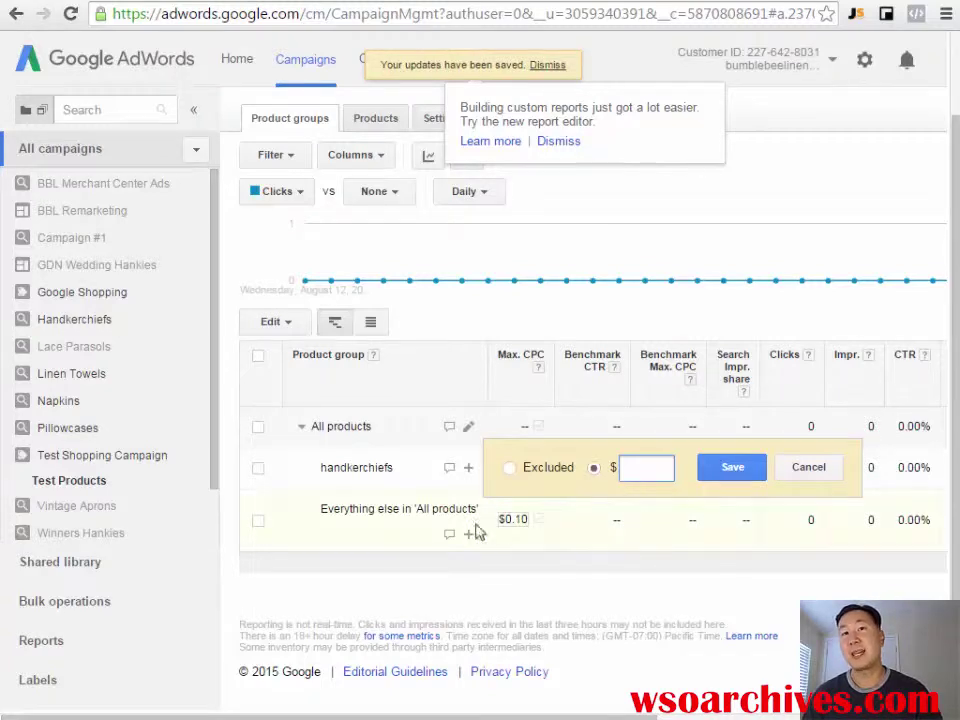
pyautogui.click(816, 479)
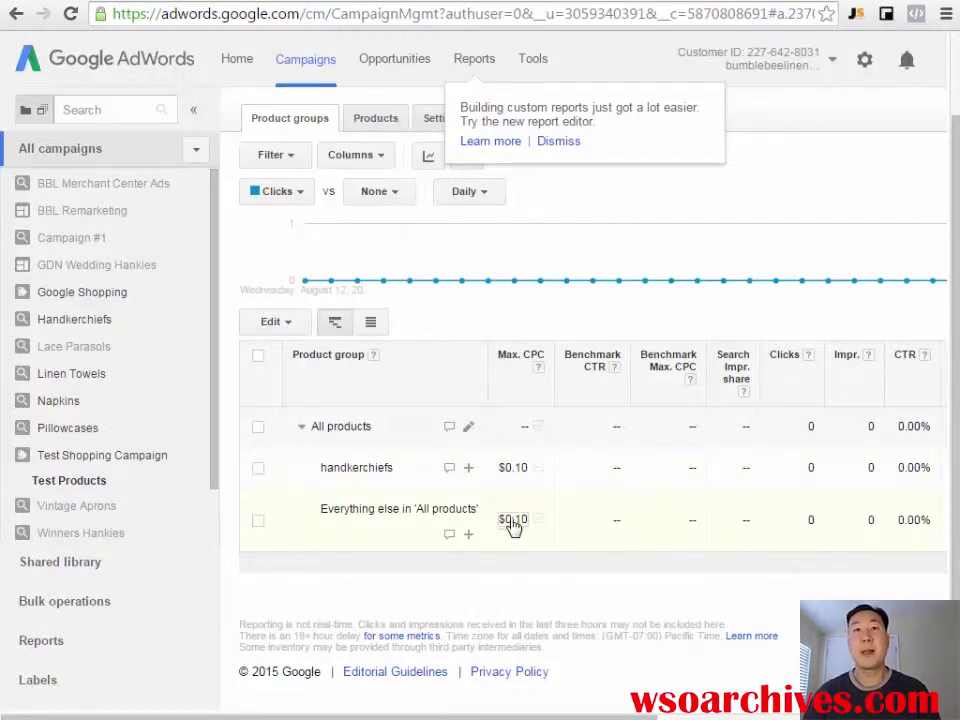
pyautogui.scroll(1, 517, 498)
pyautogui.scroll(-1, 543, 385)
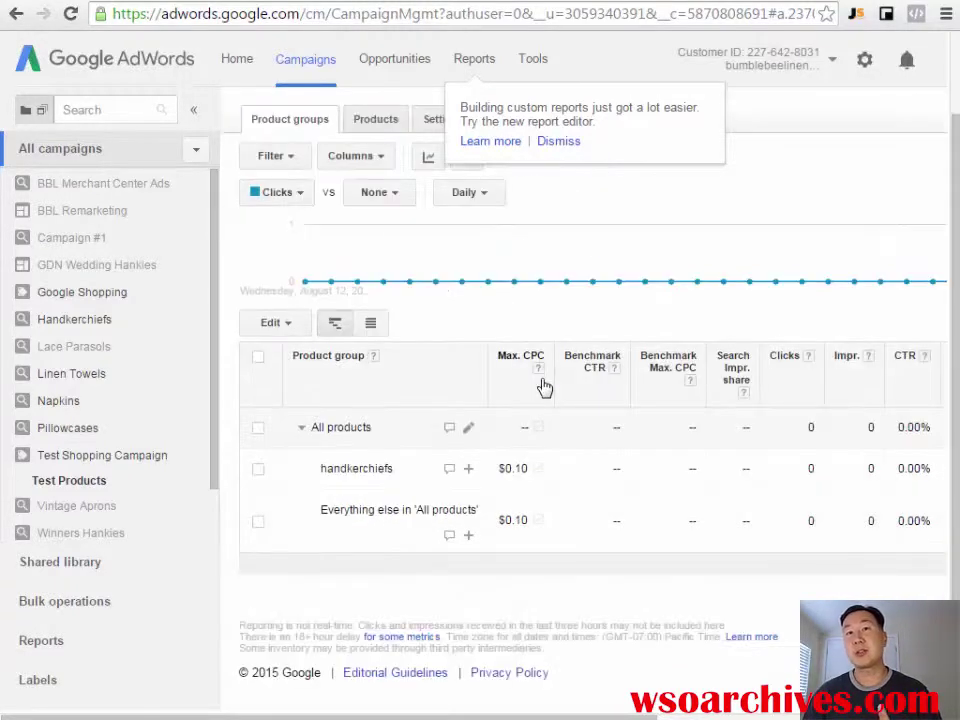
pyautogui.scroll(1, 534, 406)
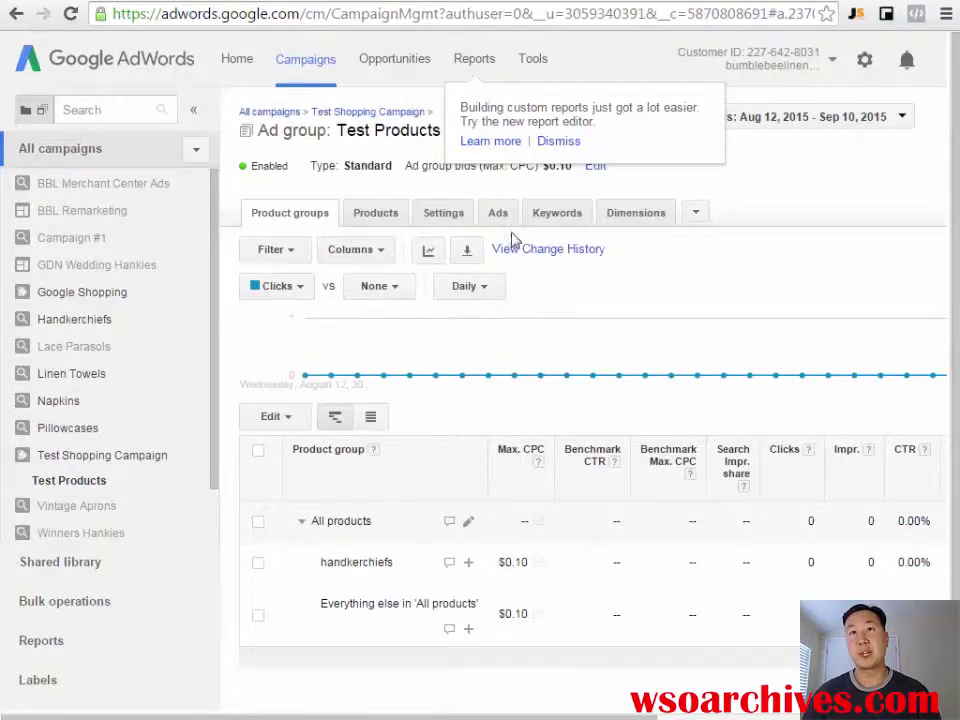
pyautogui.click(557, 213)
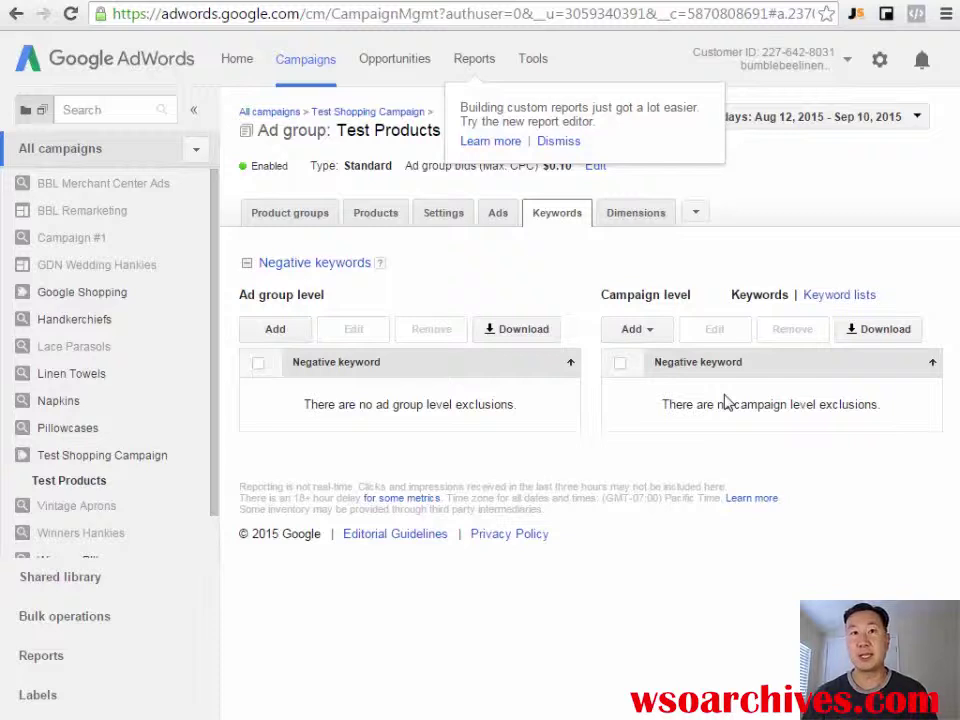
pyautogui.click(302, 216)
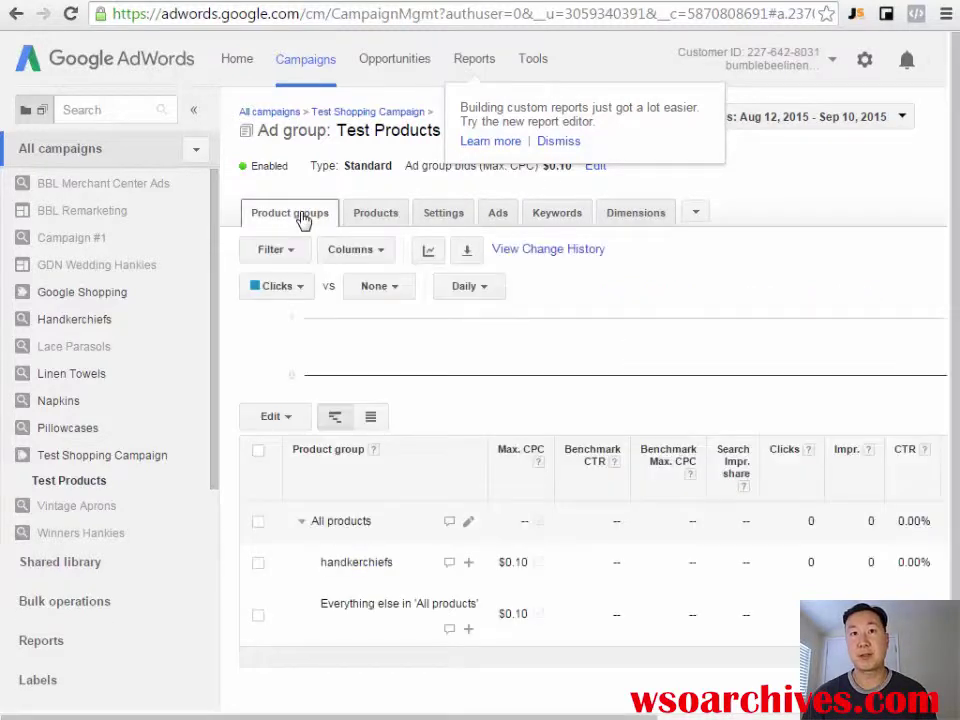
pyautogui.scroll(-2, 474, 530)
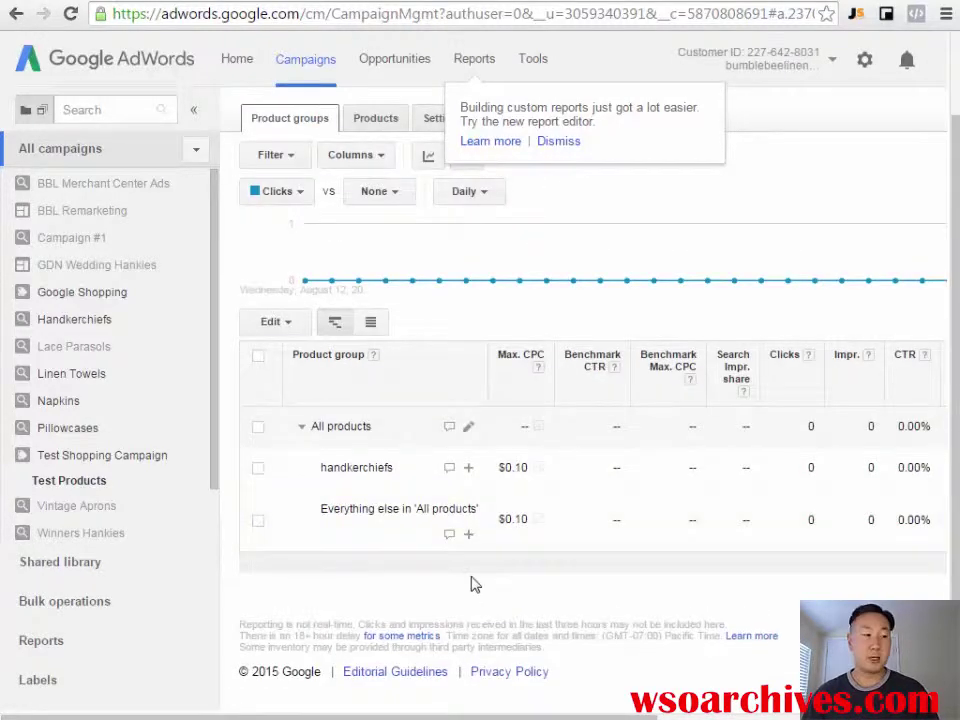